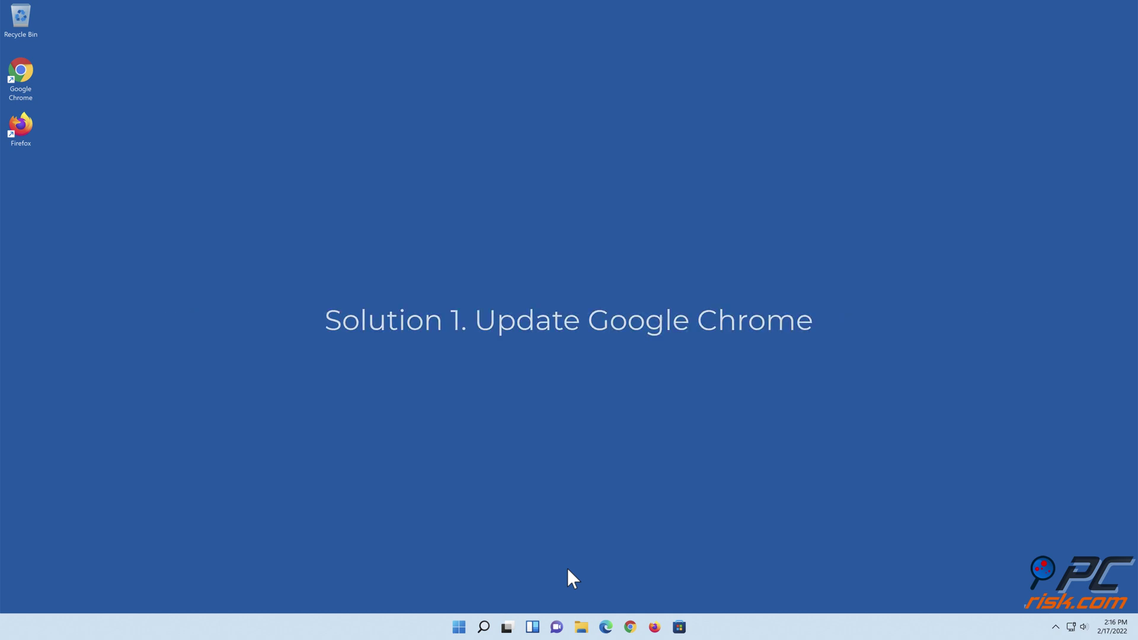
# Launch Google Chrome from the taskbar icon.
pyautogui.click(629, 627)
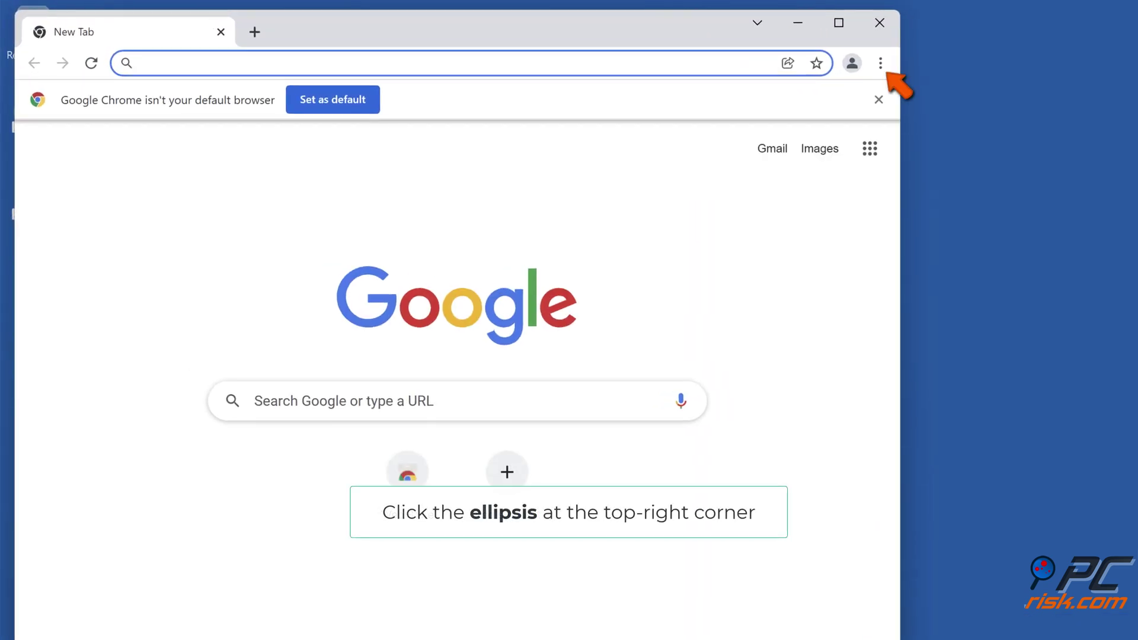
# Update Chrome from Help > About Google Chrome, relaunch it, then close the browser.
pyautogui.click(880, 62)
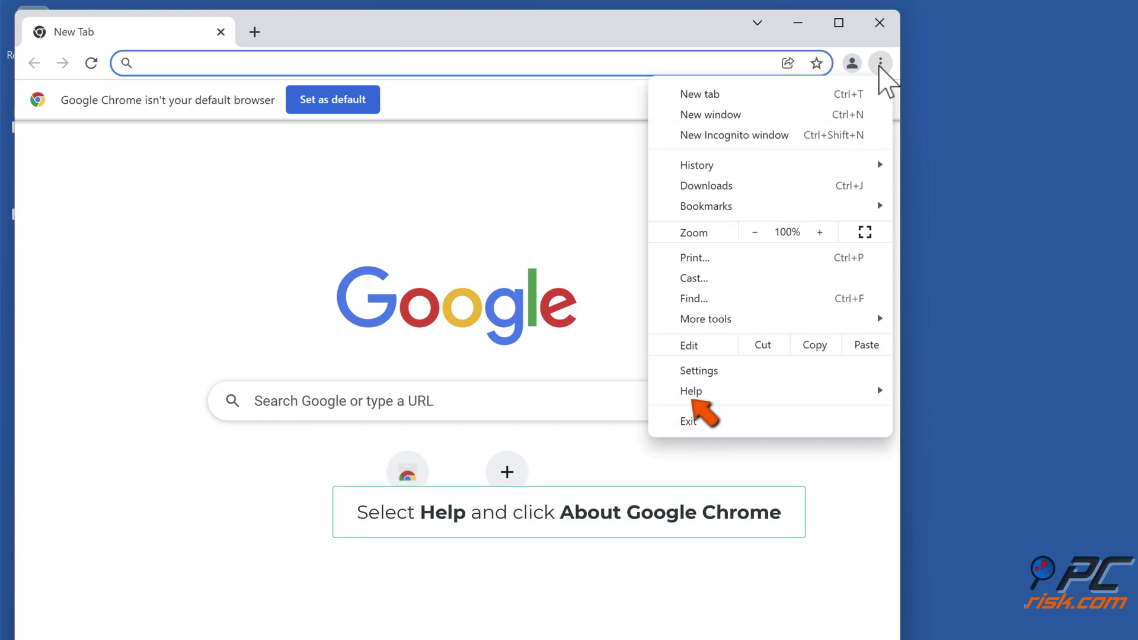
pyautogui.click(789, 396)
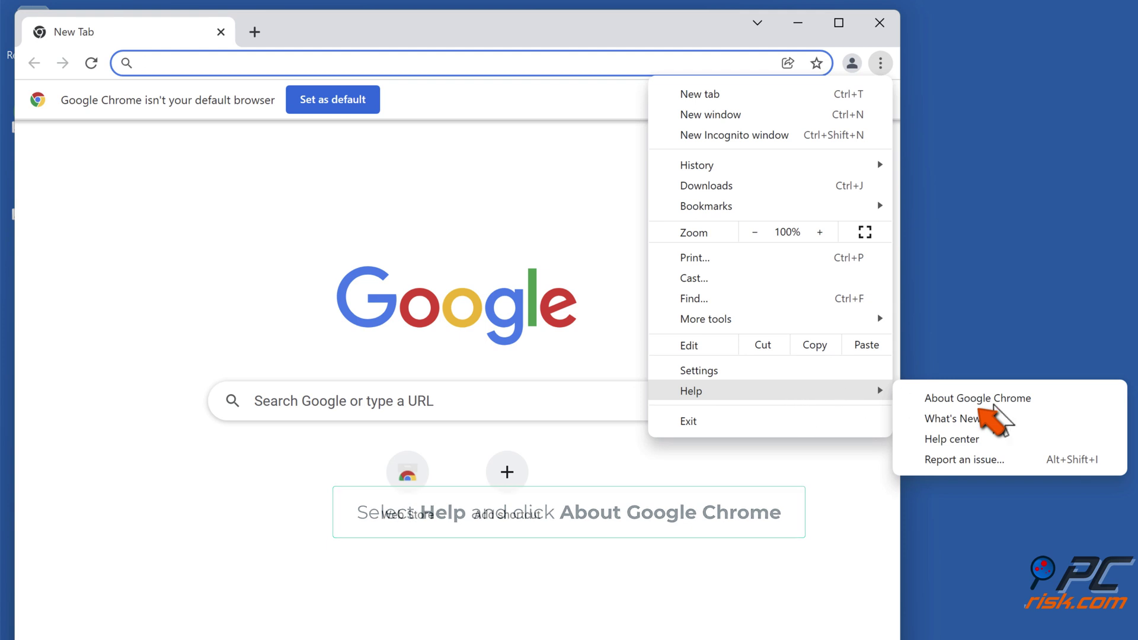
pyautogui.click(995, 403)
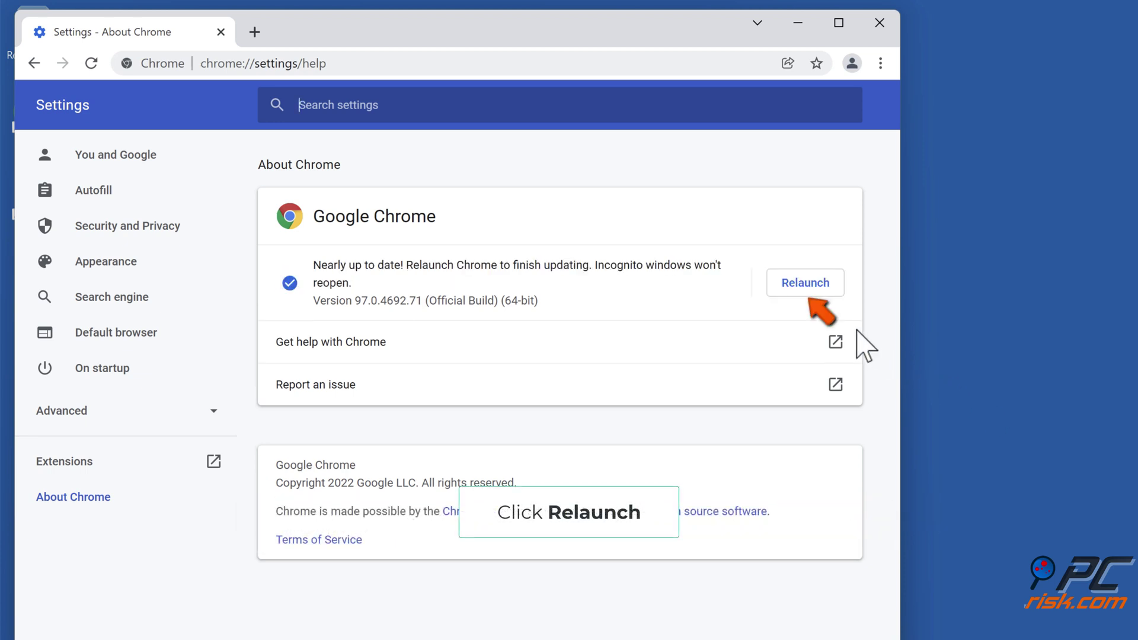
pyautogui.click(804, 285)
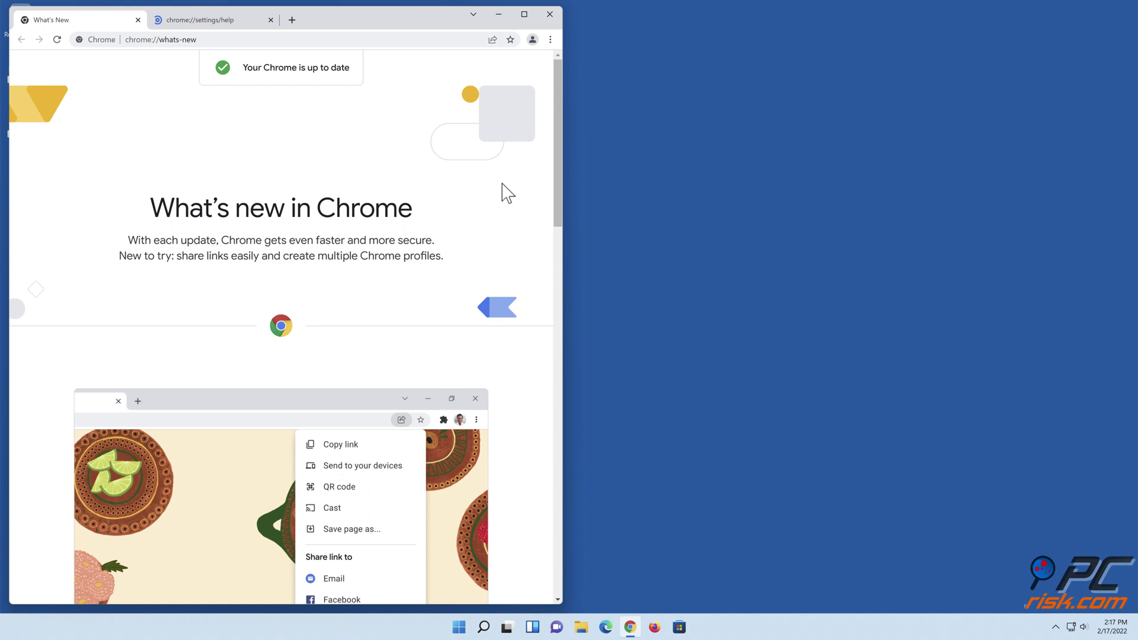
pyautogui.click(549, 14)
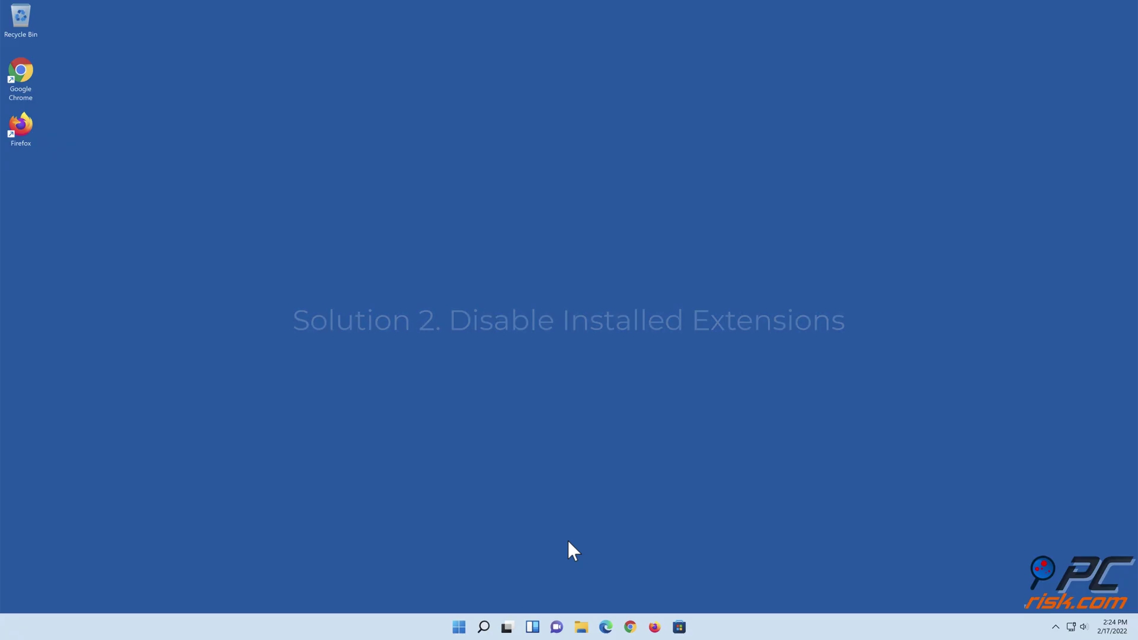
# Reopen Chrome, switch off the AdBlock extension on the Extensions page, and close the browser.
pyautogui.click(630, 627)
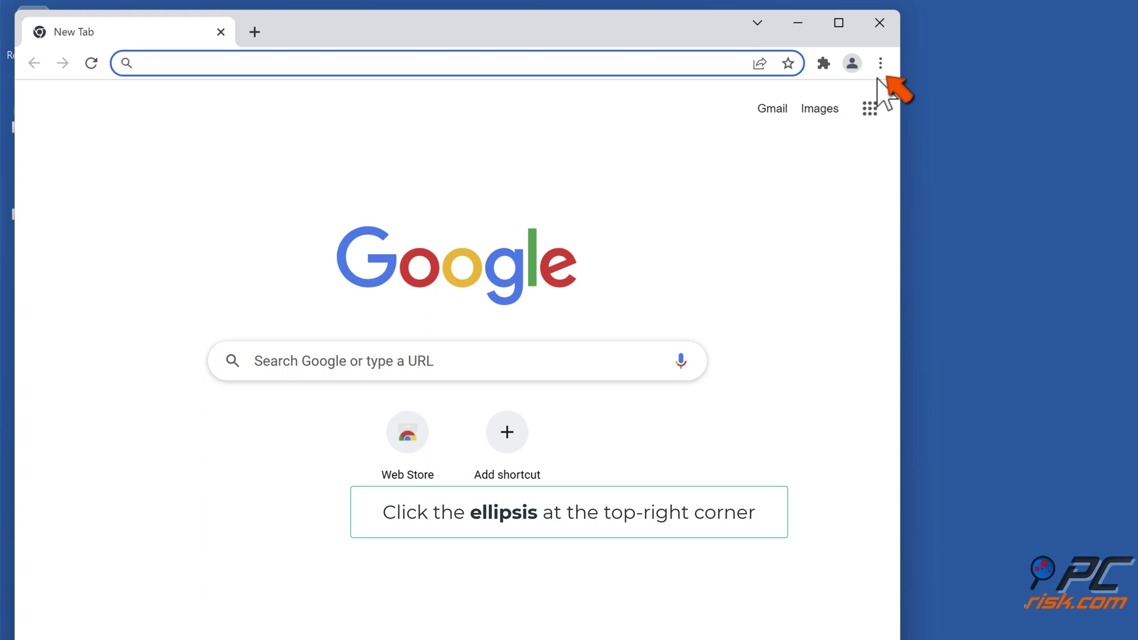
pyautogui.click(881, 65)
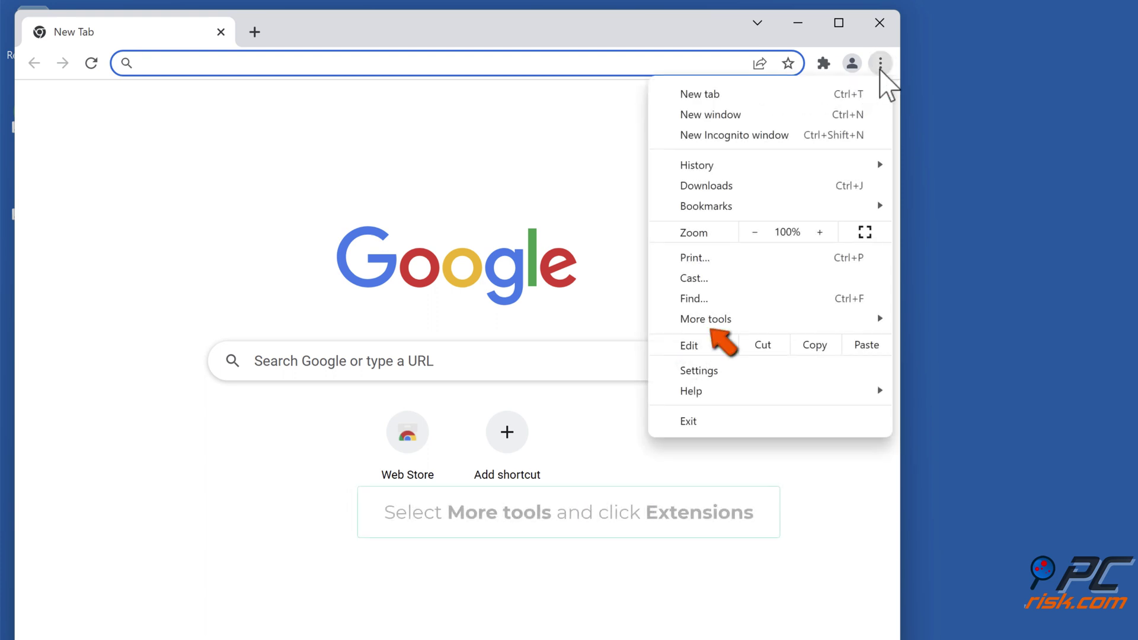
pyautogui.moveTo(794, 326)
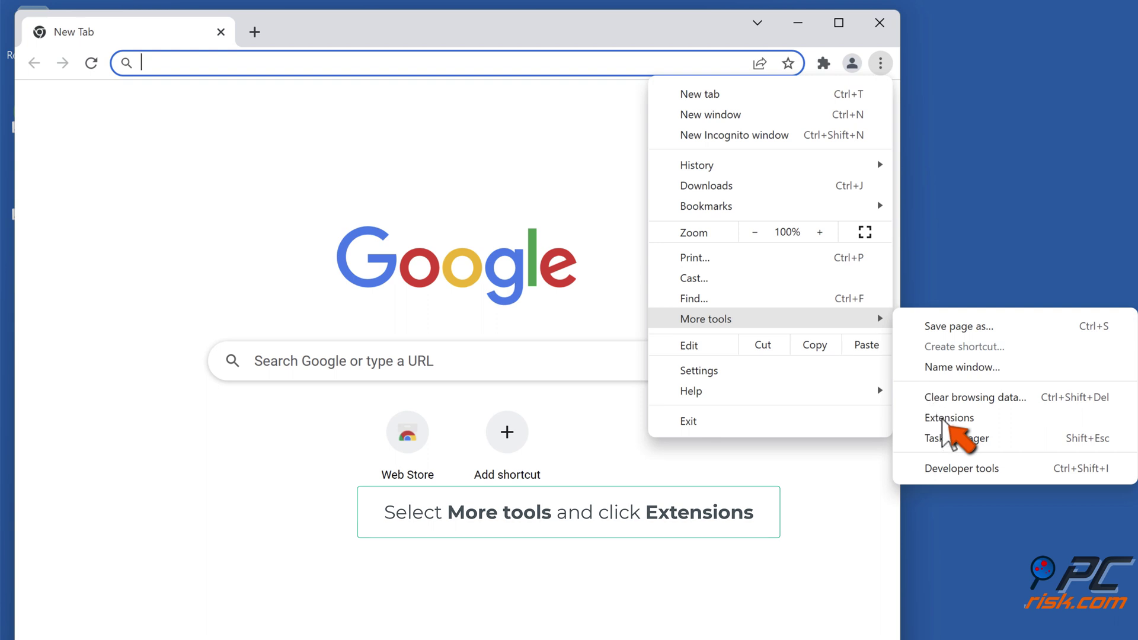
pyautogui.click(948, 418)
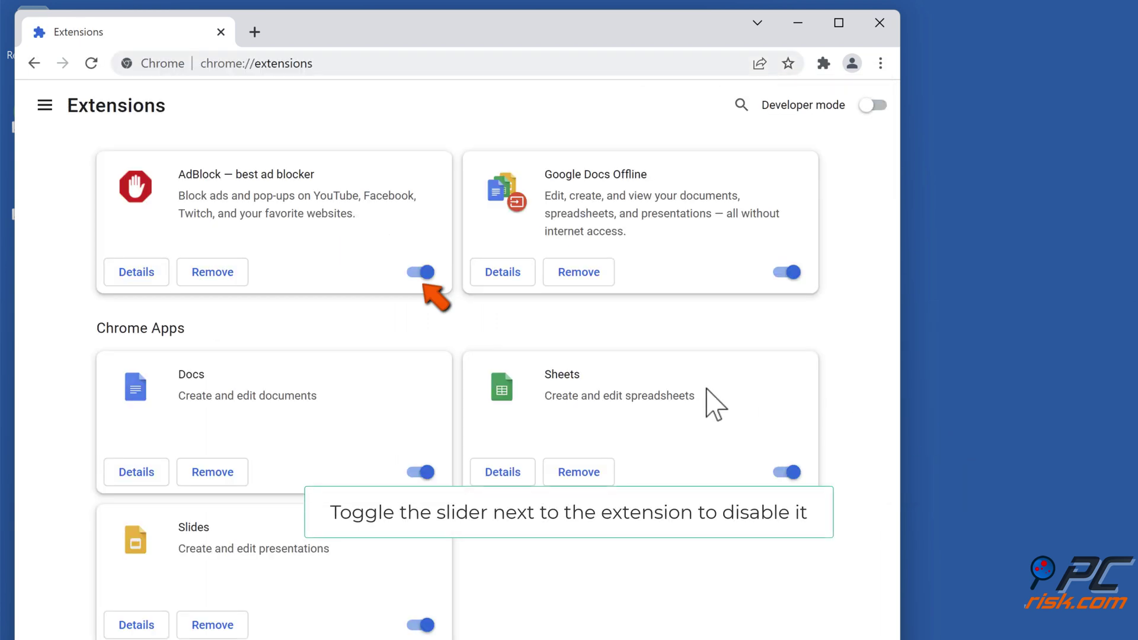
pyautogui.click(428, 272)
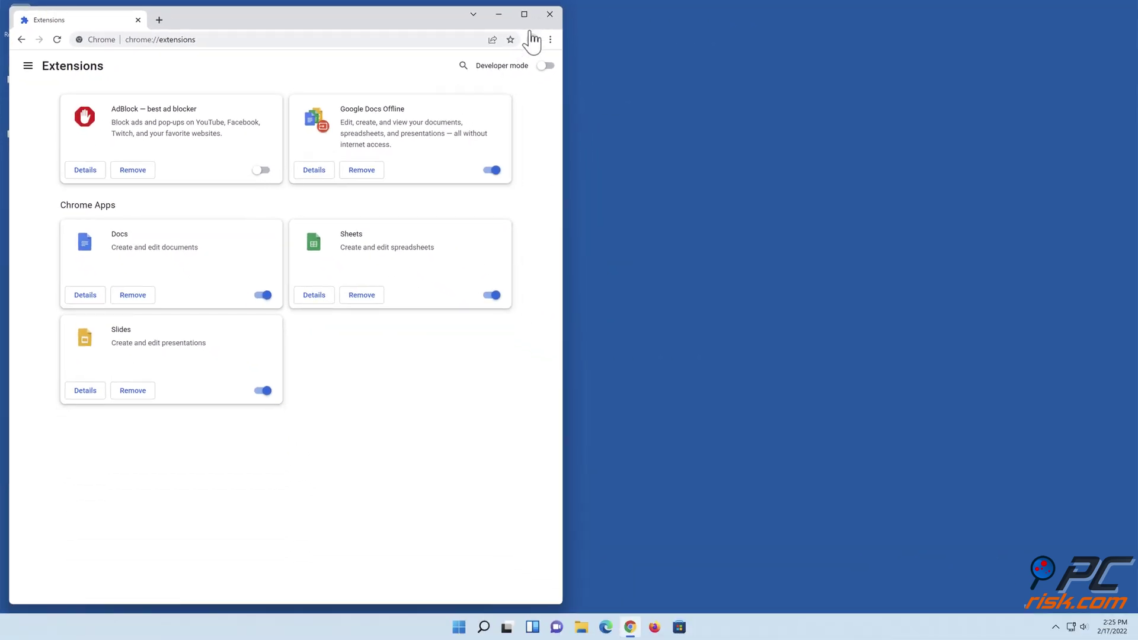
pyautogui.click(550, 13)
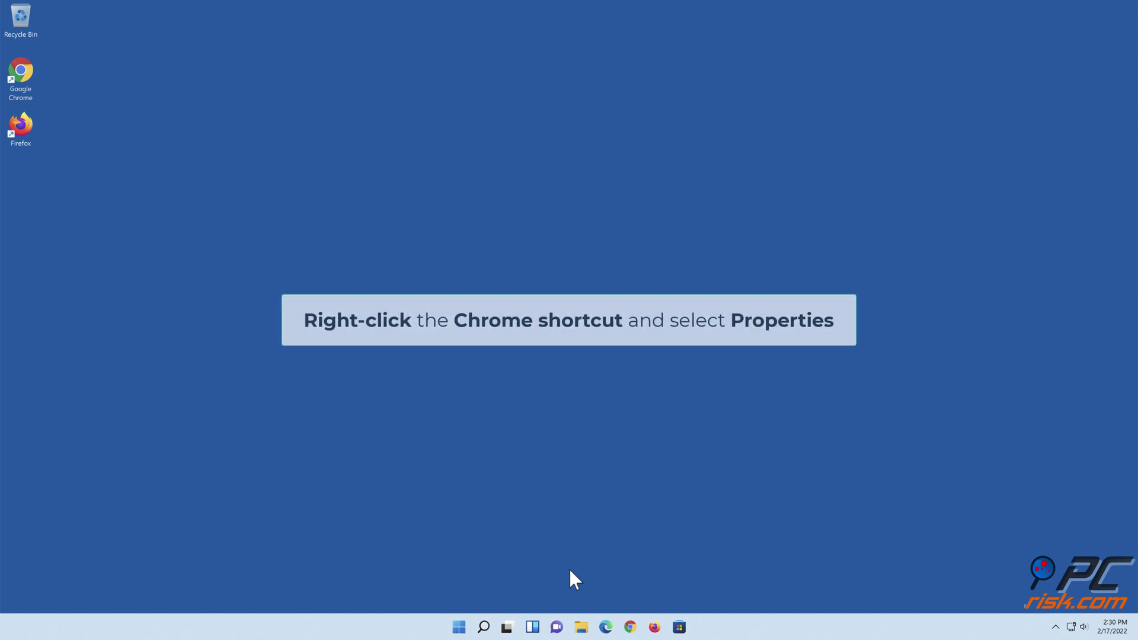
# Open the Chrome shortcut's properties and its file location folder.
pyautogui.rightClick(630, 626)
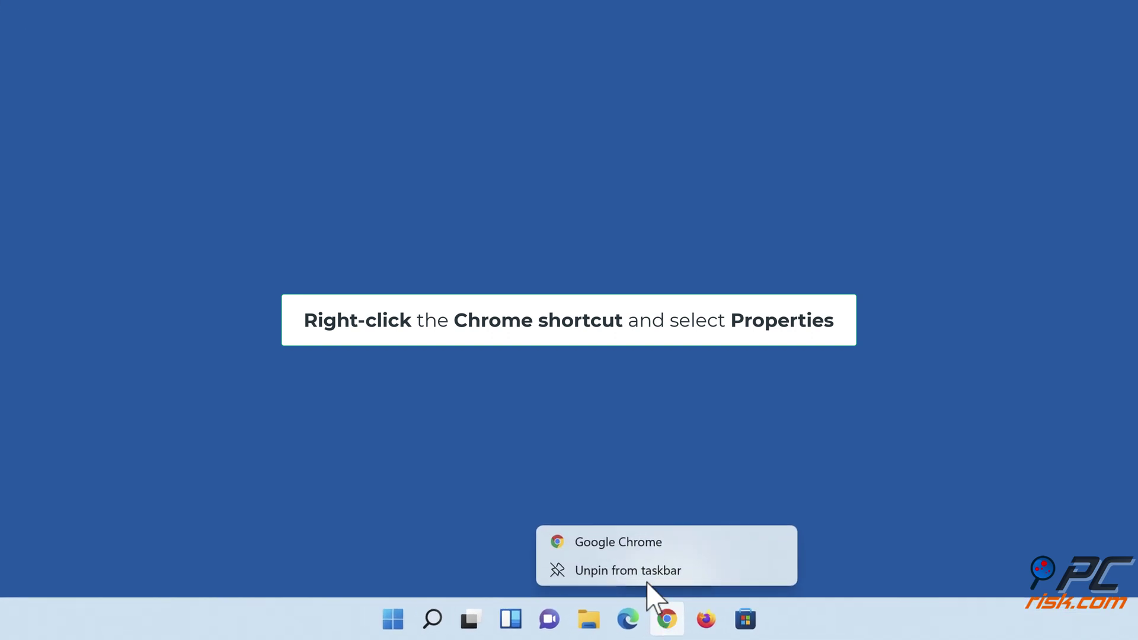
pyautogui.rightClick(624, 548)
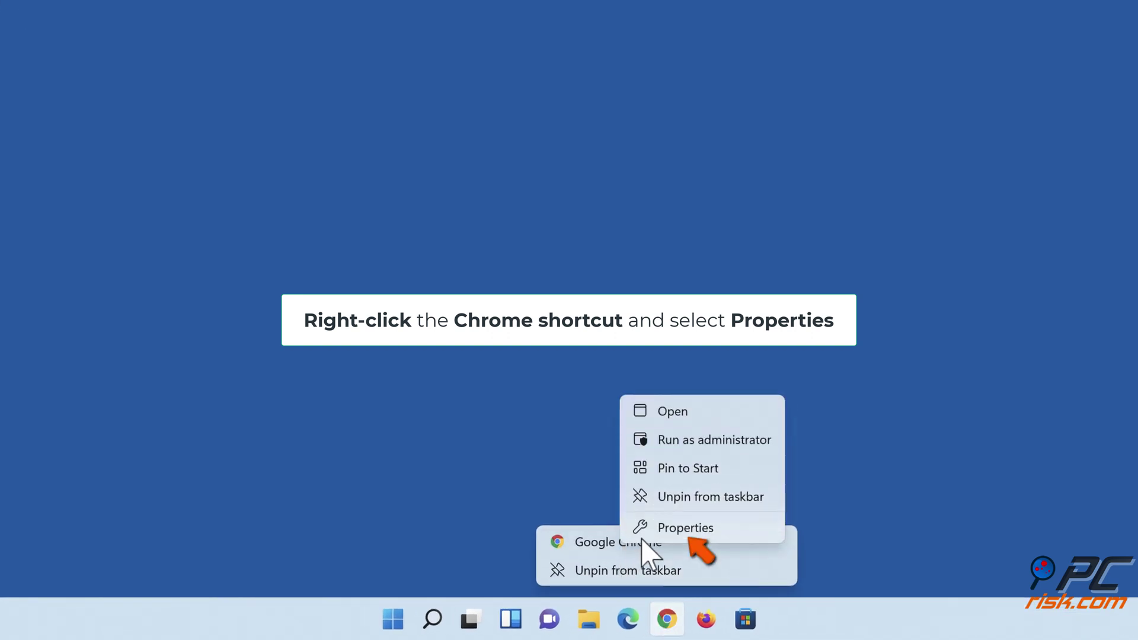
pyautogui.click(686, 533)
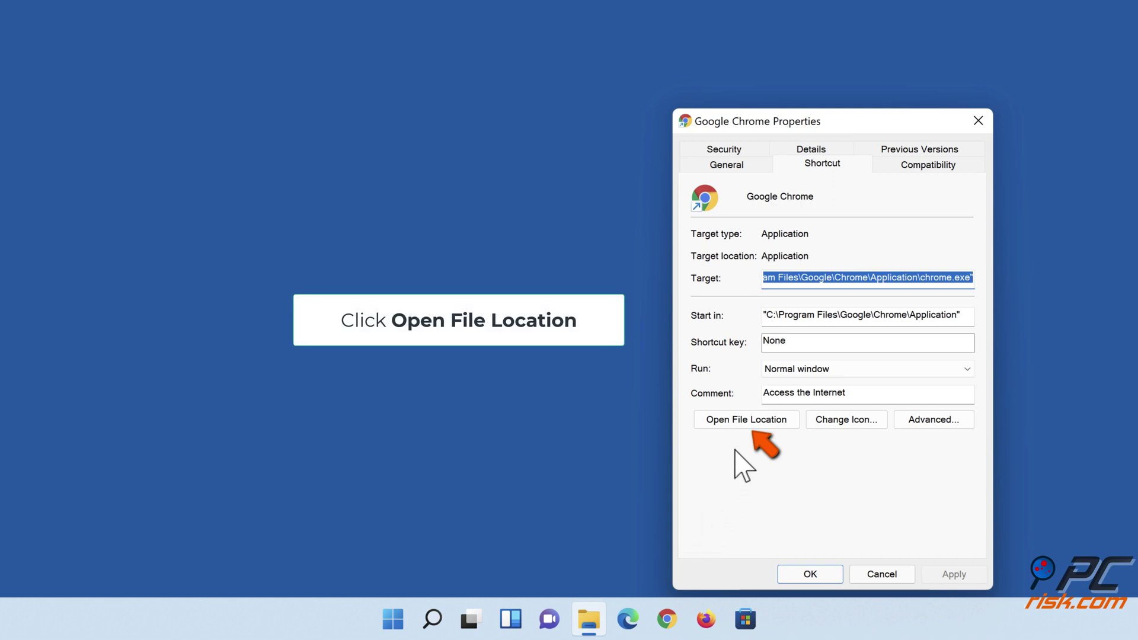
pyautogui.click(750, 422)
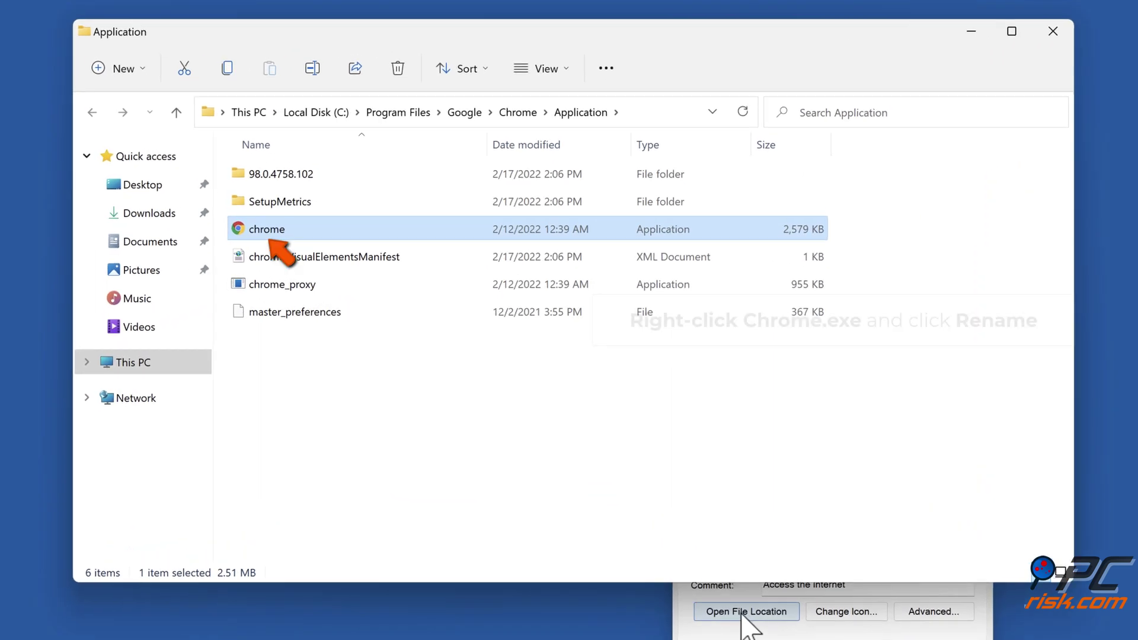
# Rename the chrome executable to chromeEdited, then close Explorer and cancel the Properties dialog.
pyautogui.rightClick(297, 233)
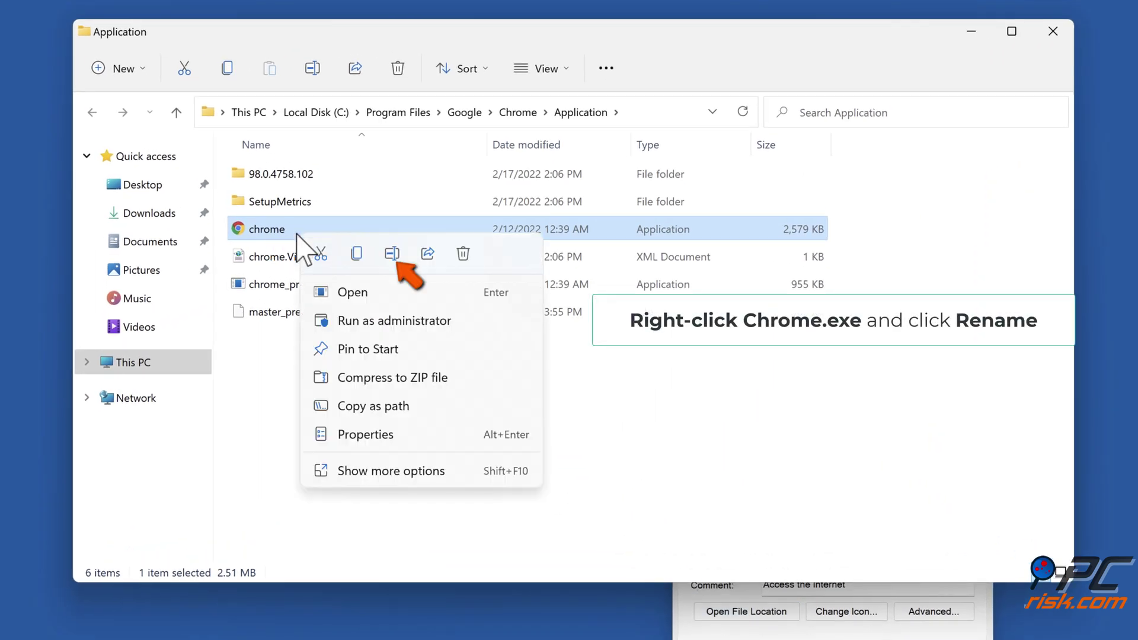
pyautogui.click(392, 254)
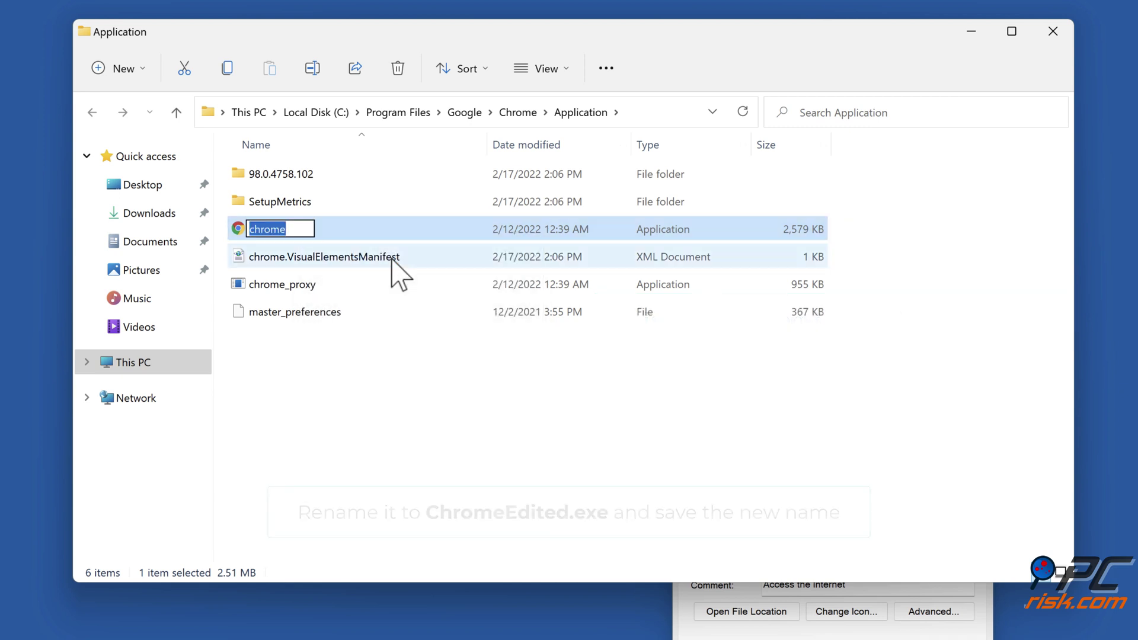
pyautogui.press('End')
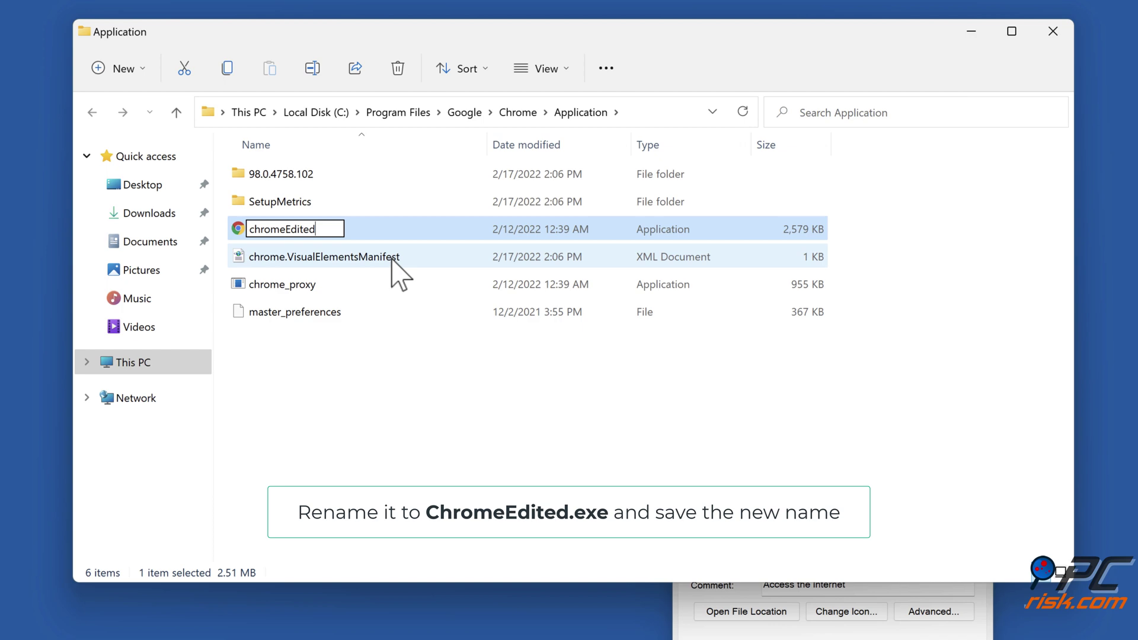
pyautogui.press('Return')
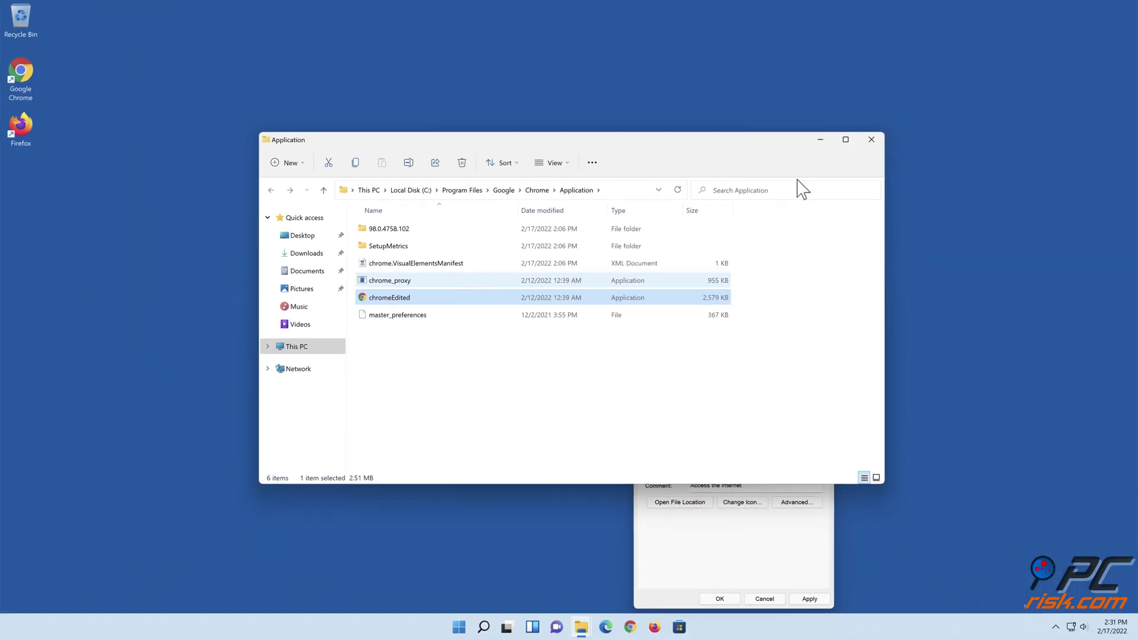
pyautogui.click(870, 140)
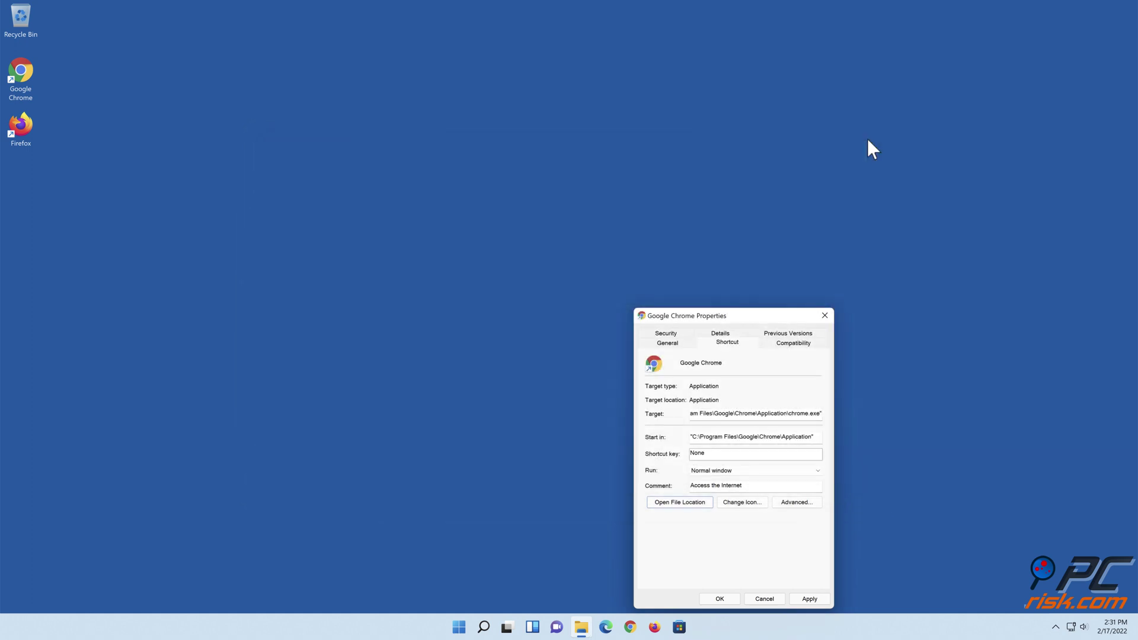
pyautogui.click(769, 599)
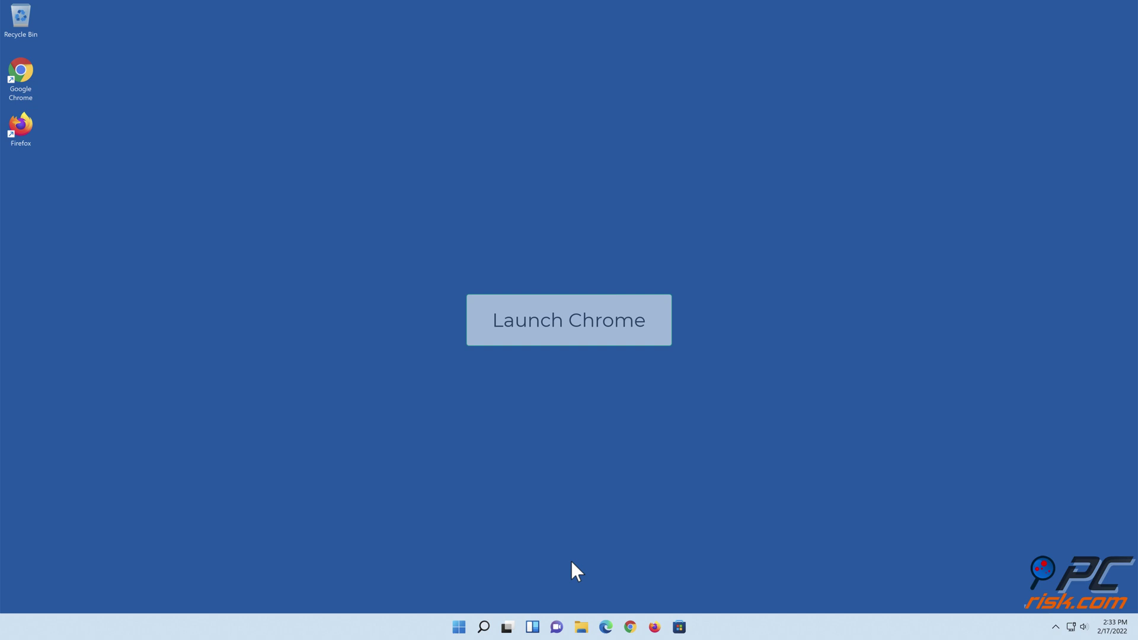
# Reset Chrome settings to defaults under Advanced > Reset and clean up, then close Chrome.
pyautogui.click(631, 629)
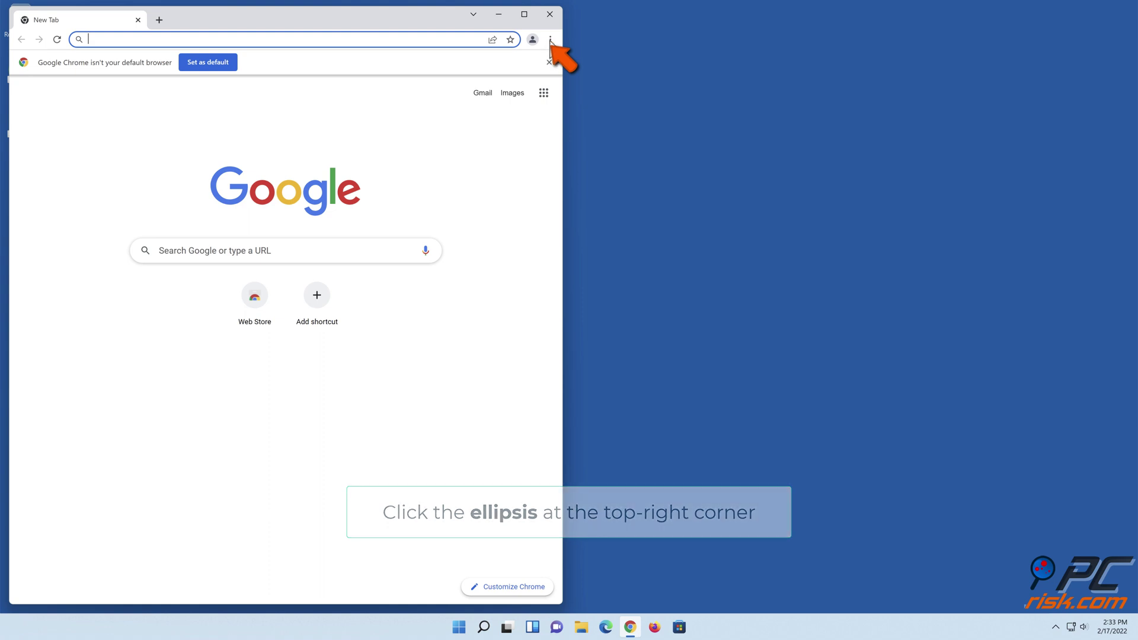
pyautogui.click(550, 40)
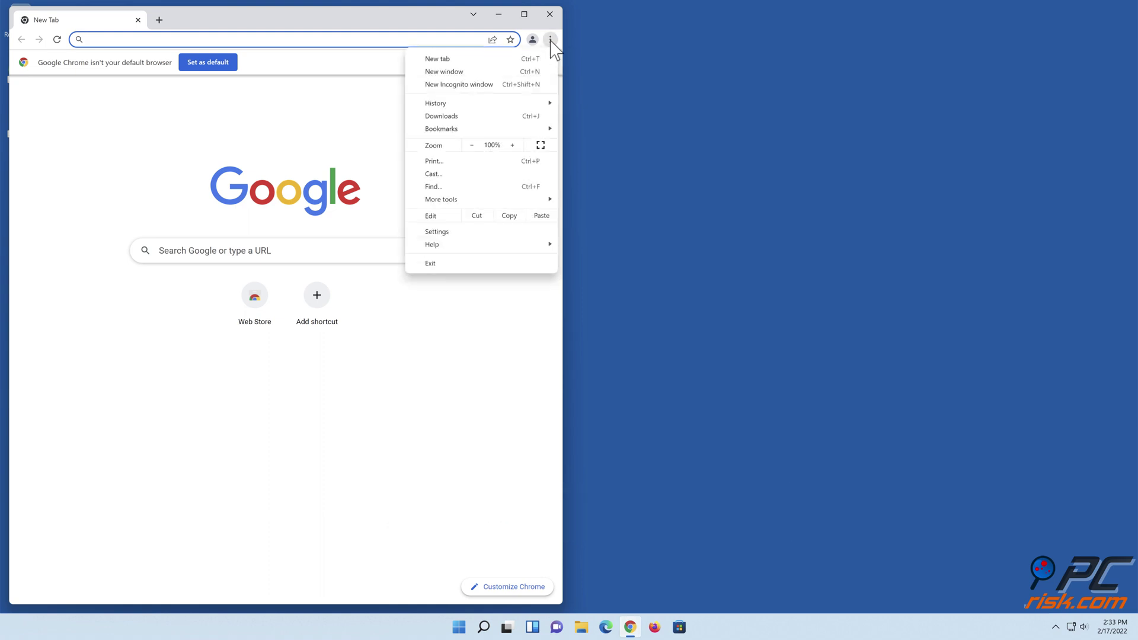
pyautogui.click(440, 233)
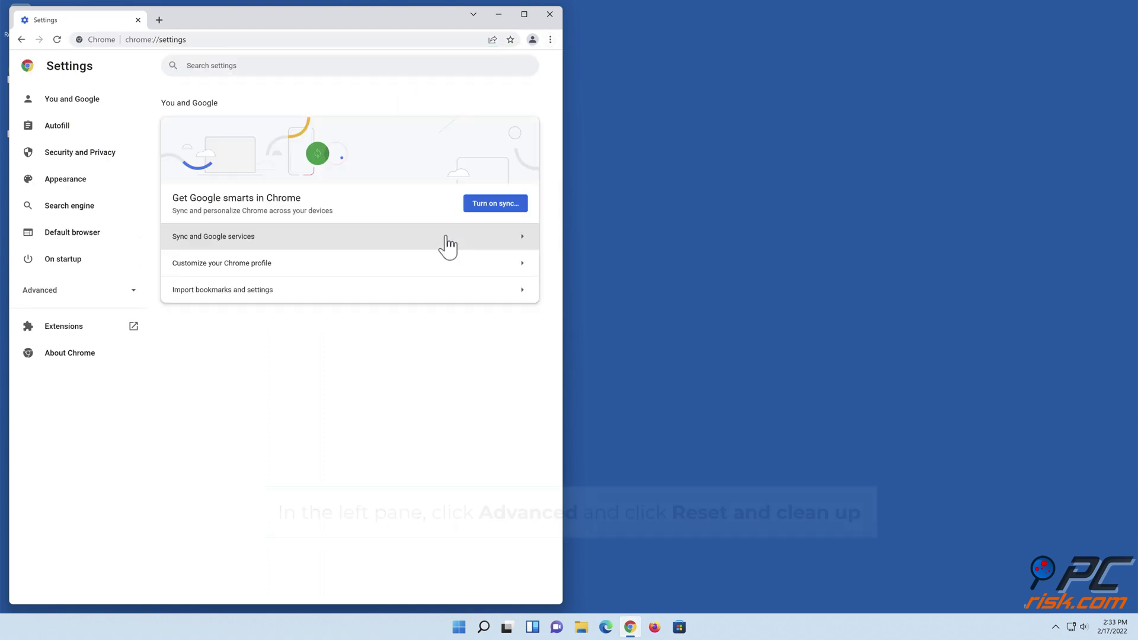
pyautogui.click(135, 292)
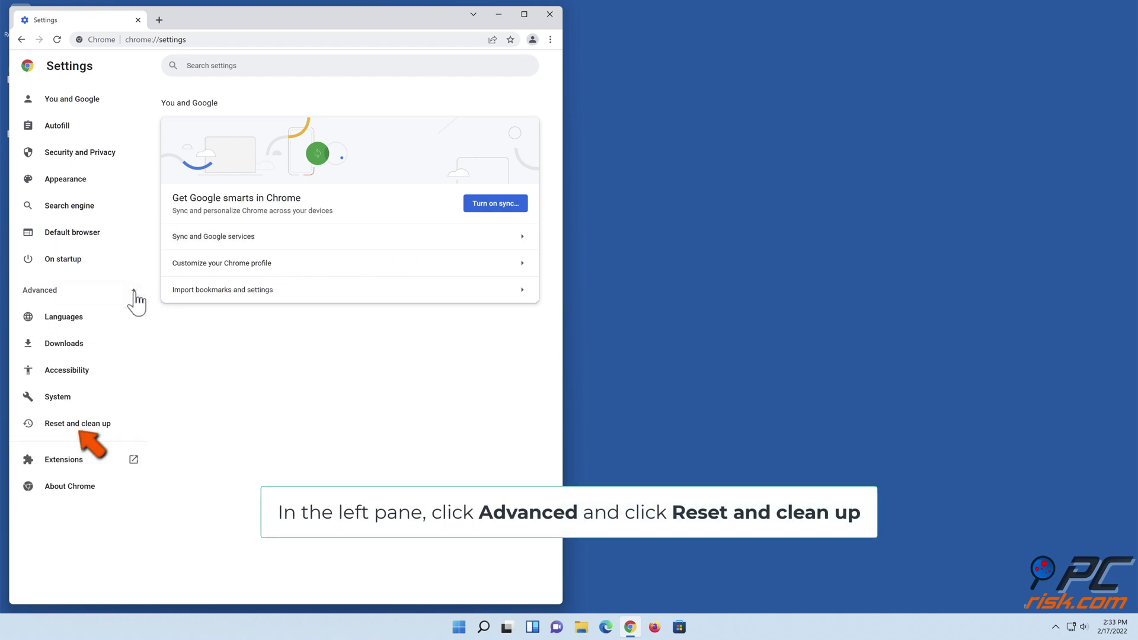
pyautogui.click(72, 430)
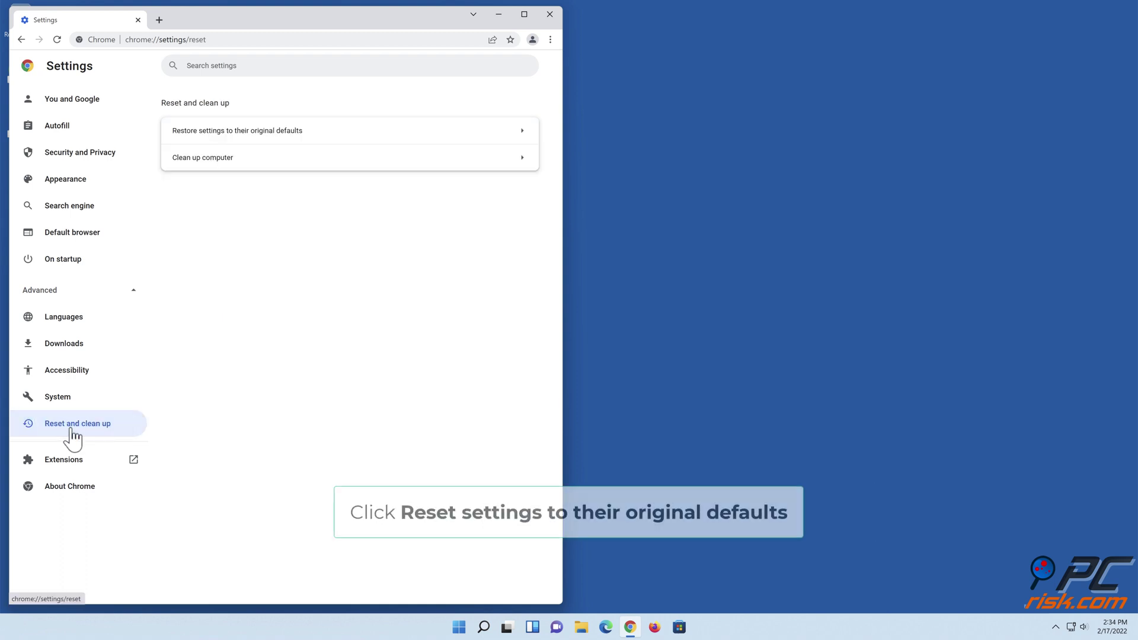
pyautogui.click(257, 137)
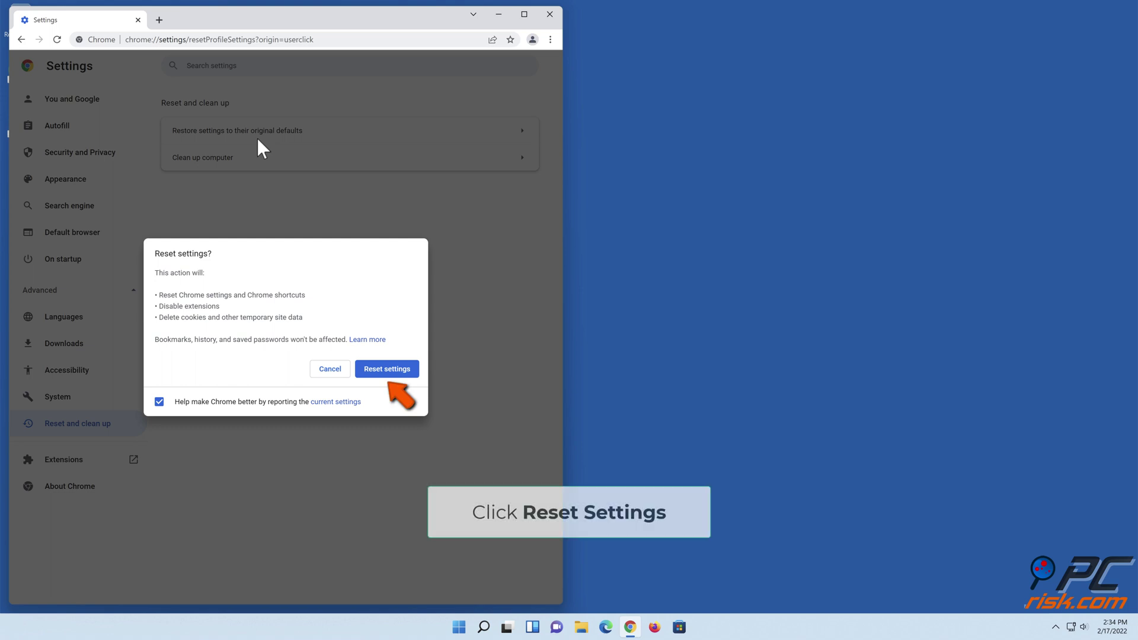
pyautogui.click(385, 374)
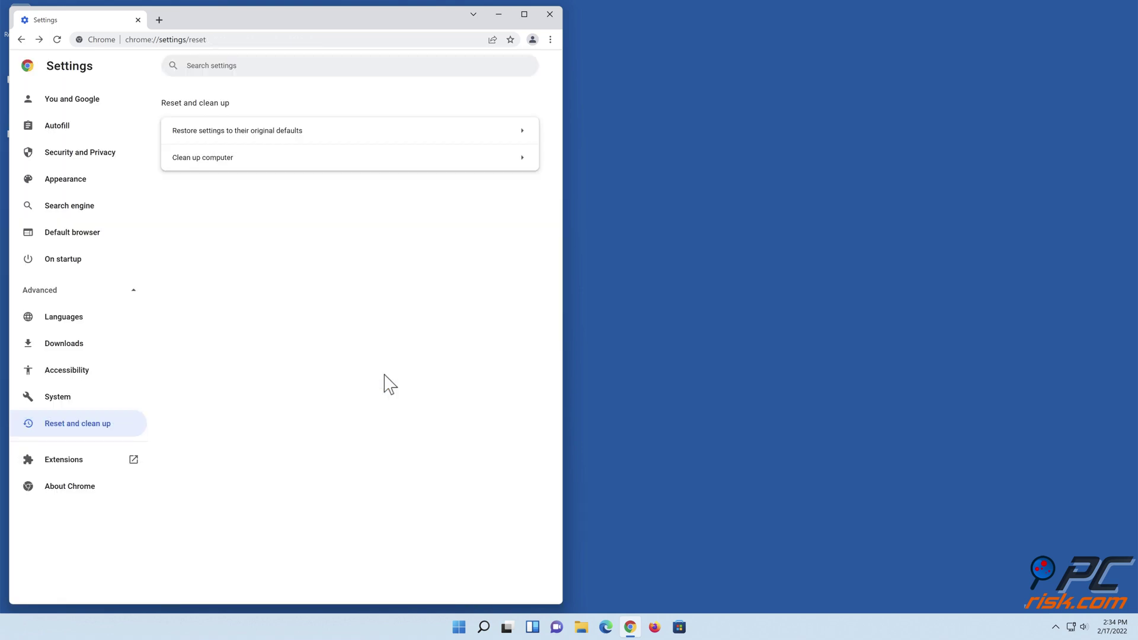
pyautogui.click(550, 14)
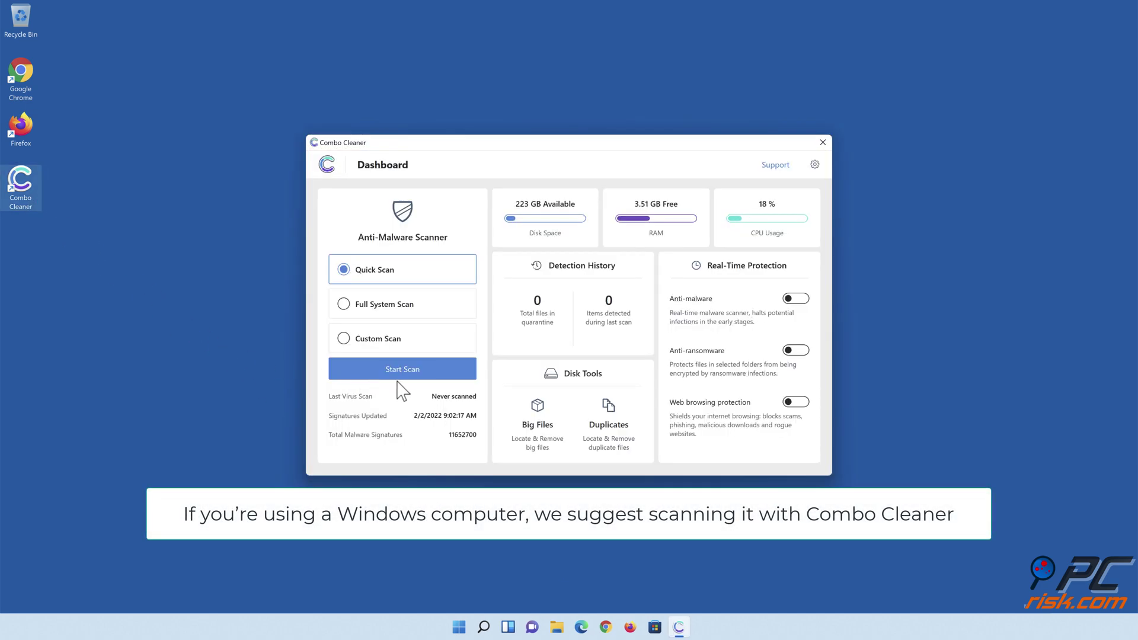
# Run a Combo Cleaner quick scan, quarantine all detected threats, and dismiss the summary.
pyautogui.click(403, 370)
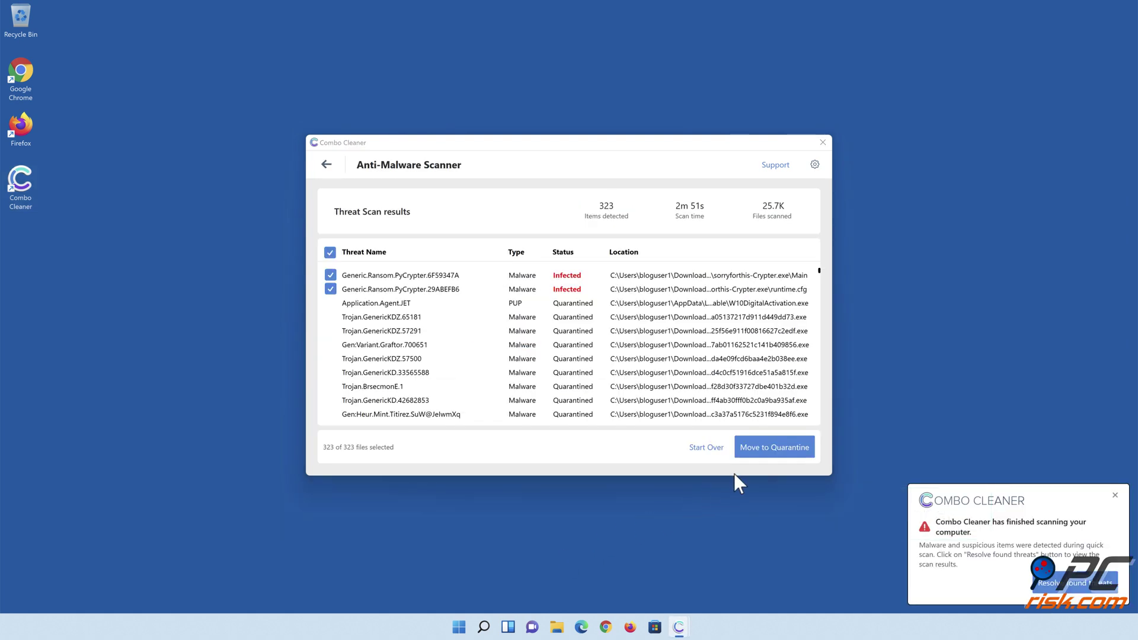
pyautogui.click(775, 461)
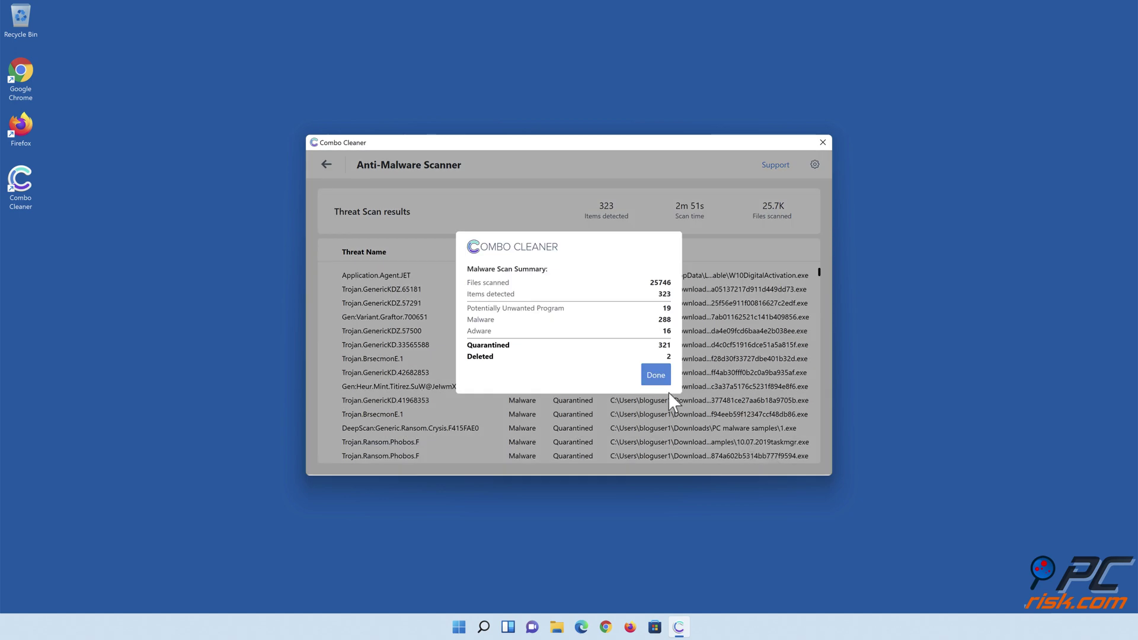
pyautogui.click(655, 376)
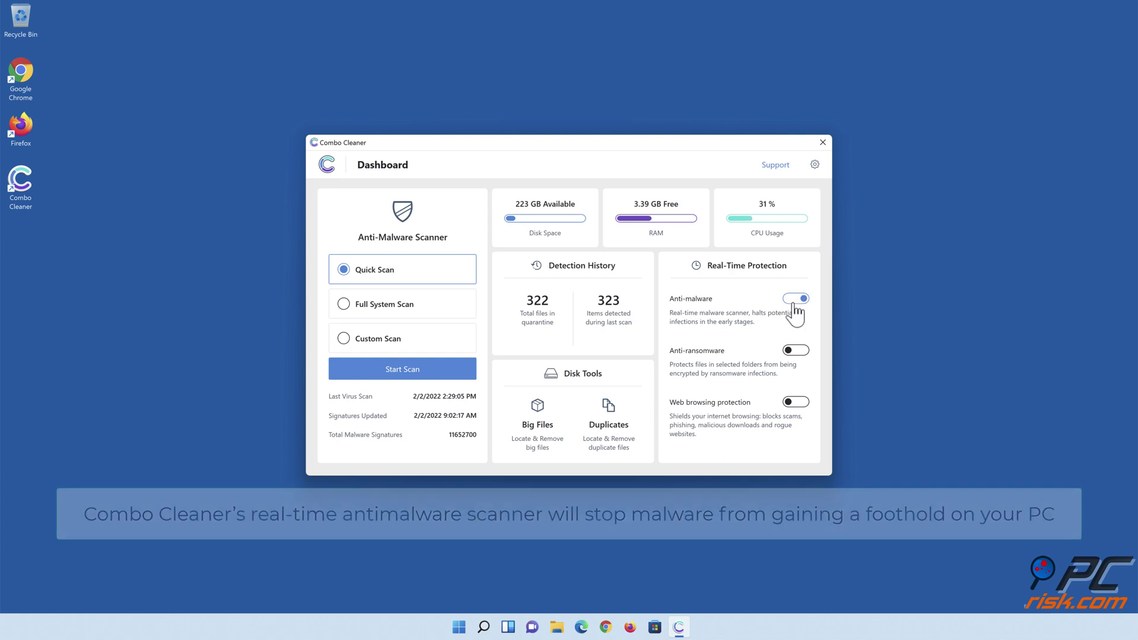
# Enable anti-ransomware and add Libraries > Documents as a protected folder.
pyautogui.click(796, 351)
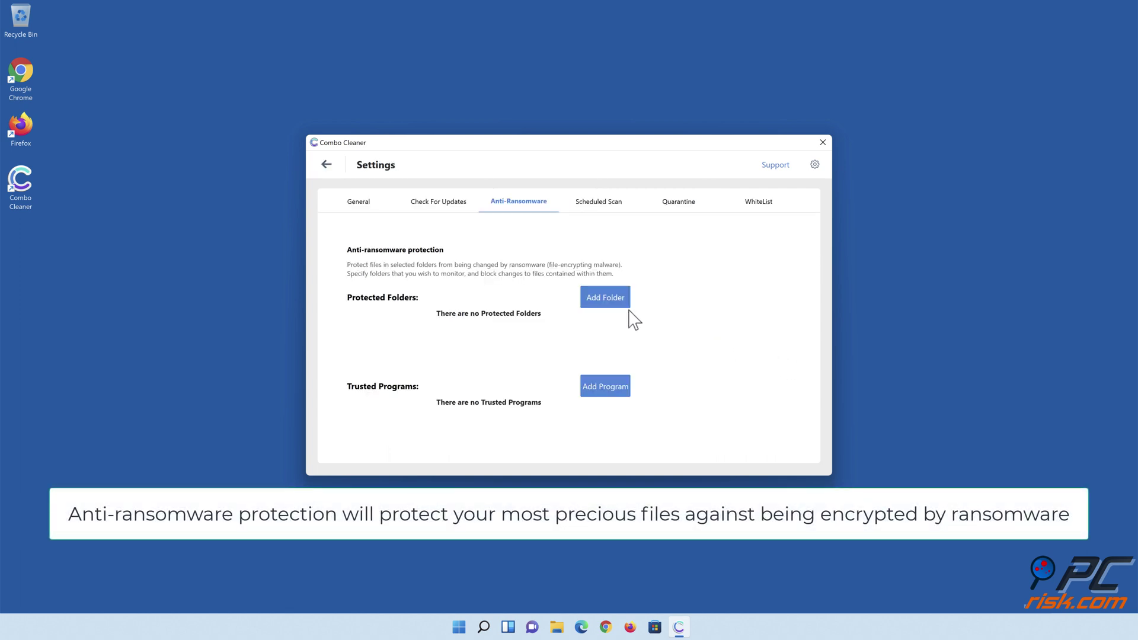
pyautogui.click(606, 303)
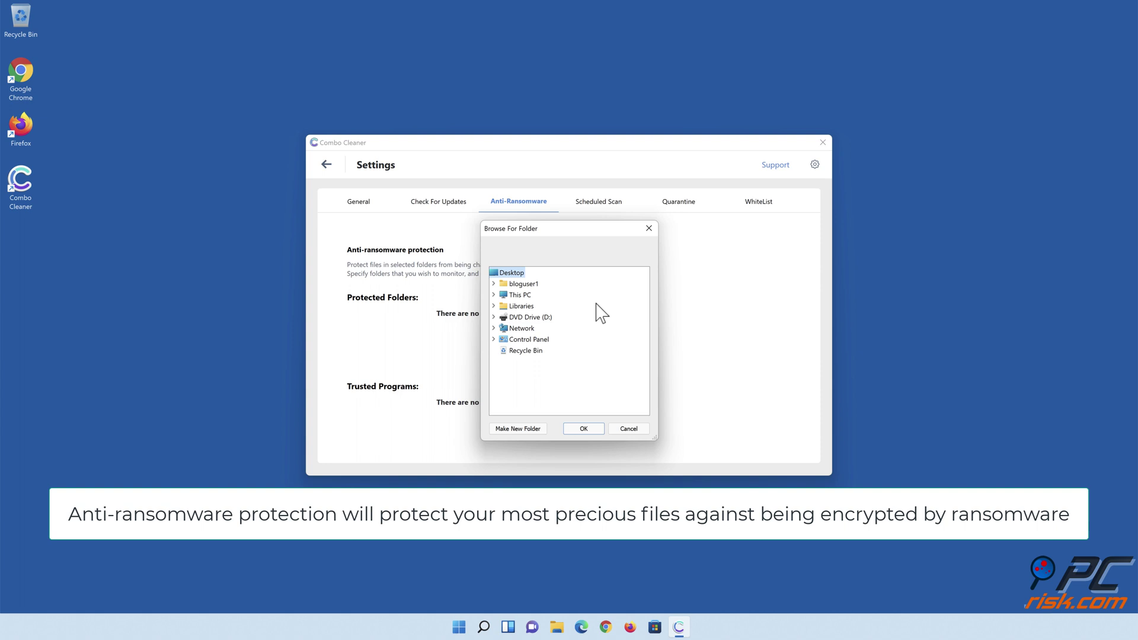
pyautogui.click(494, 305)
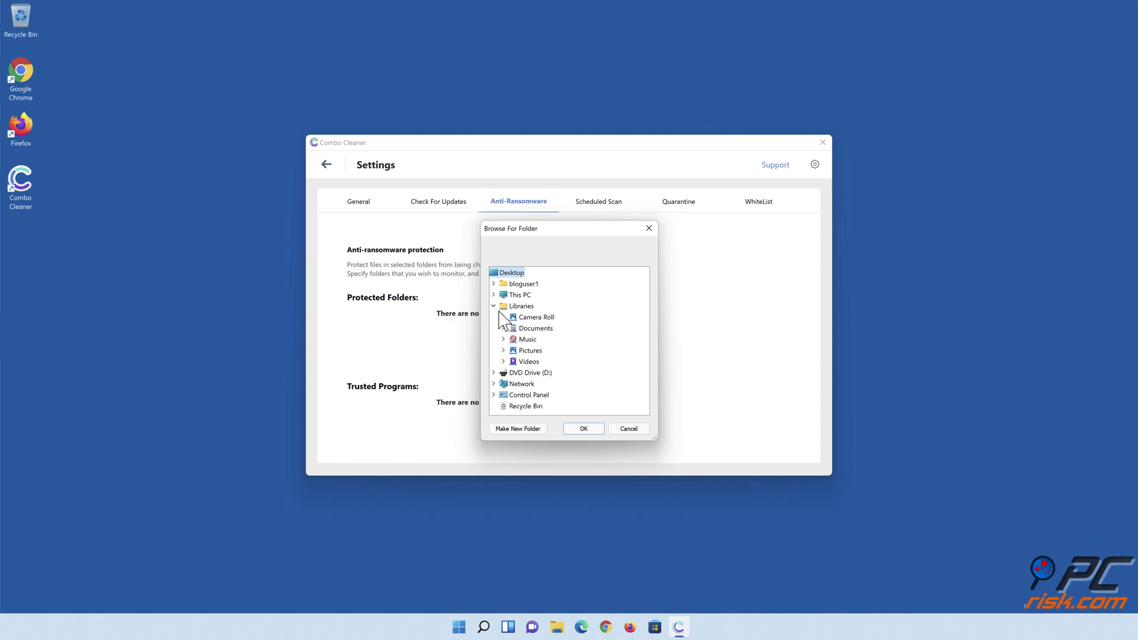
pyautogui.click(504, 329)
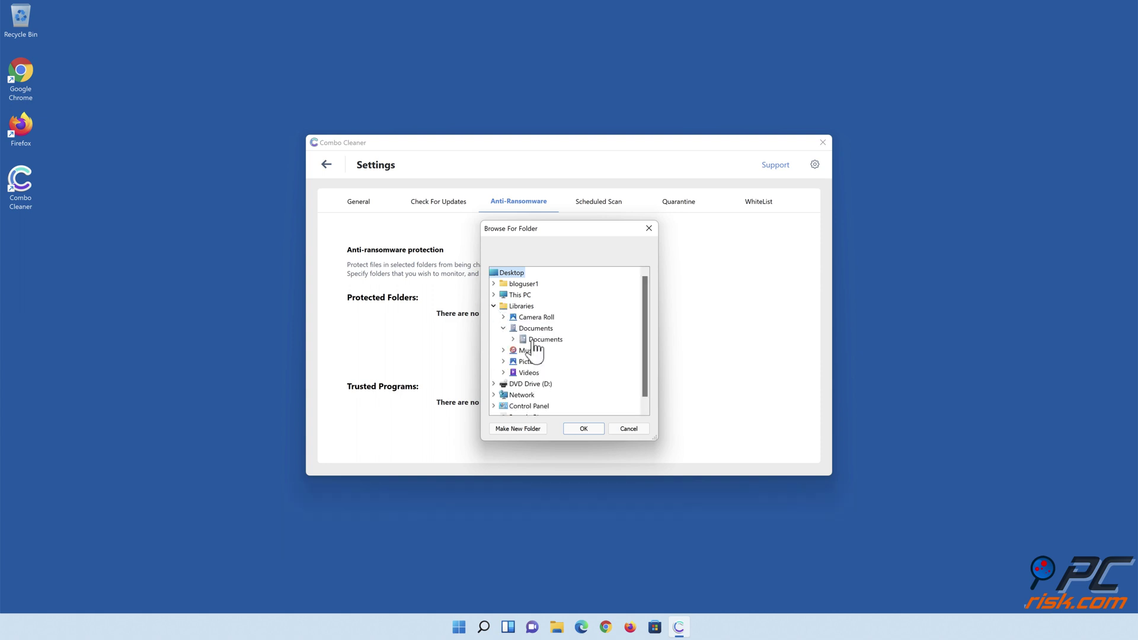
pyautogui.click(534, 342)
pyautogui.click(584, 429)
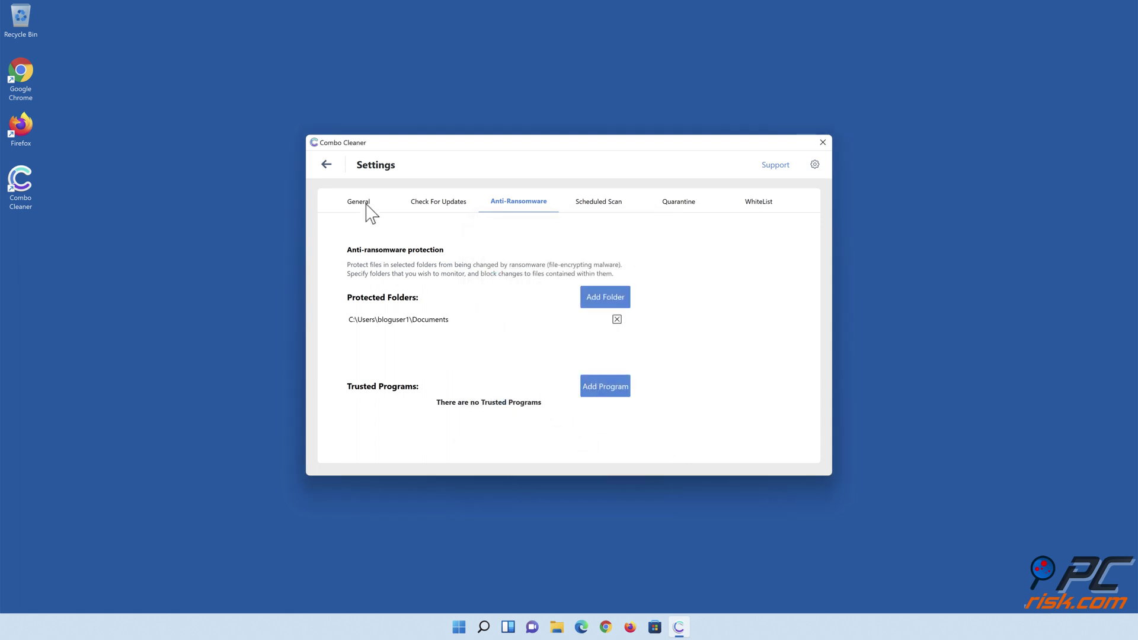
# Back on the dashboard, switch on web browsing protection and close Combo Cleaner.
pyautogui.click(327, 165)
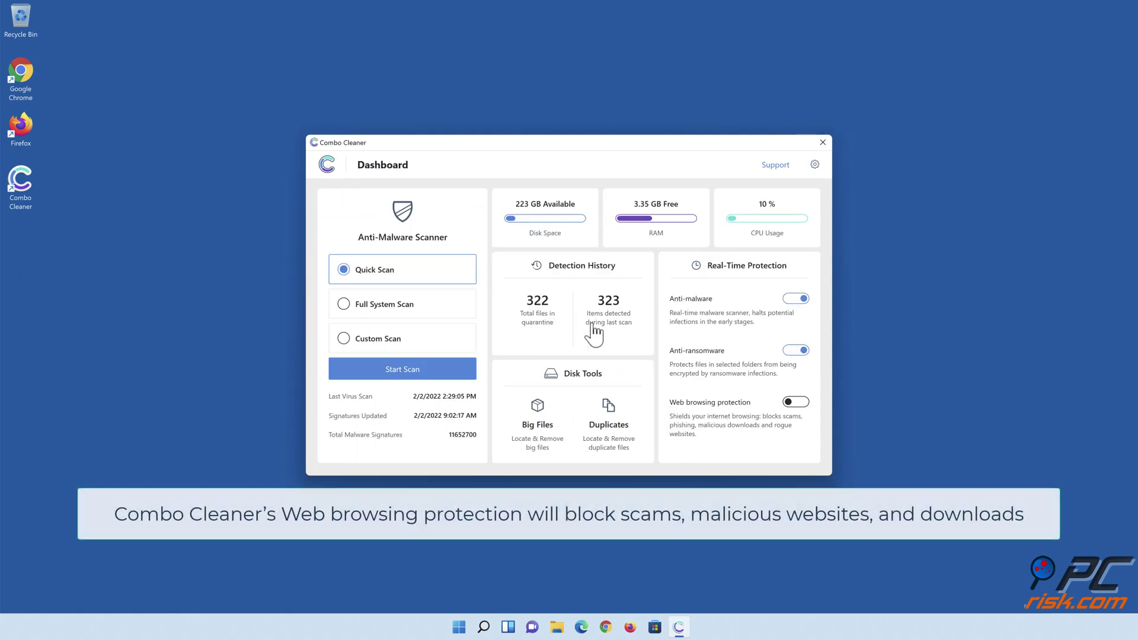
pyautogui.click(796, 408)
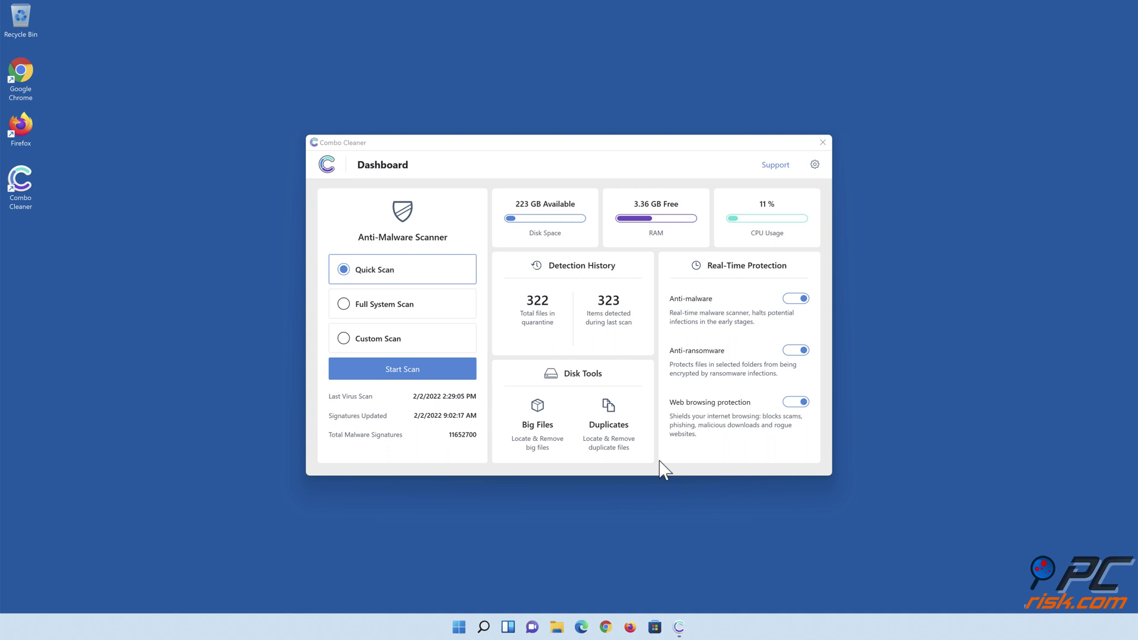
pyautogui.click(823, 143)
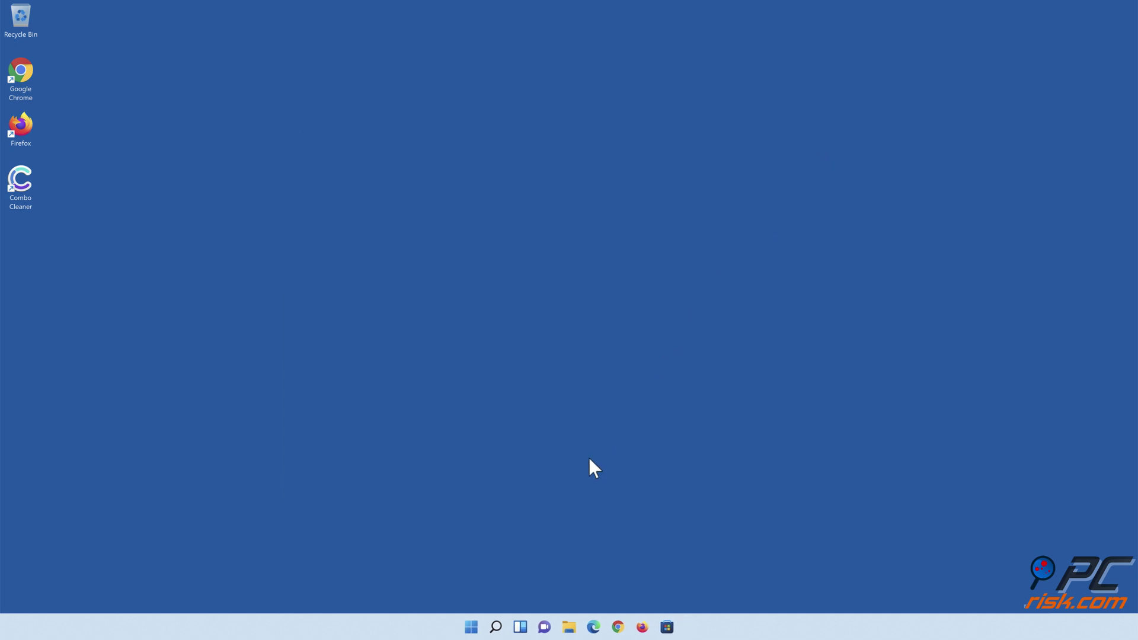